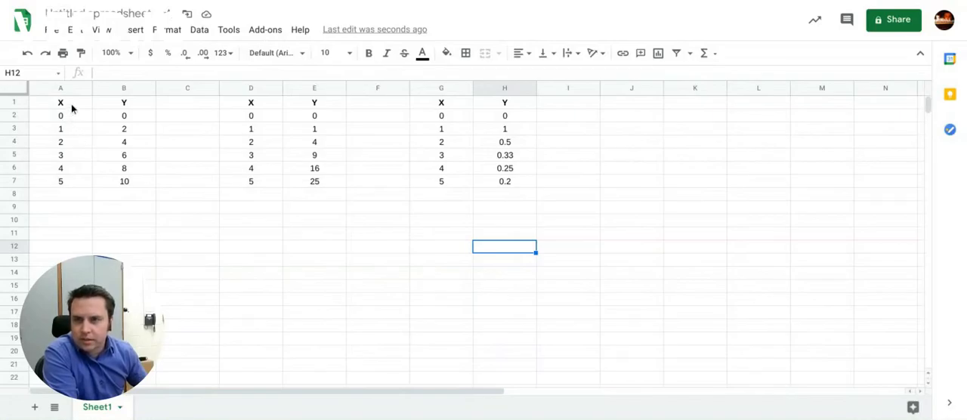
Step: Insert a scatter chart of Y vs. X from the first data table, range A1:B7
{"action": "left_click_drag", "start_coordinate": [73, 107], "coordinate": [83, 139]}
{"action": "left_click_drag", "start_coordinate": [81, 196], "coordinate": [77, 182]}
{"action": "left_click_drag", "start_coordinate": [69, 103], "coordinate": [114, 182]}
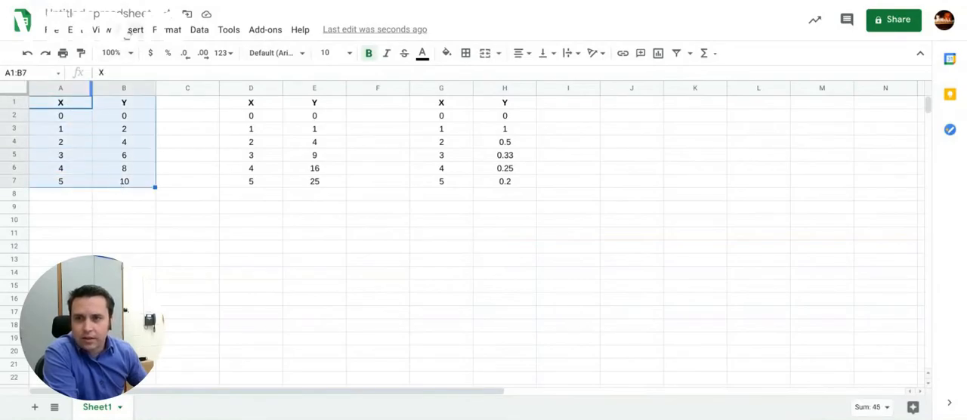
{"action": "left_click", "coordinate": [130, 32]}
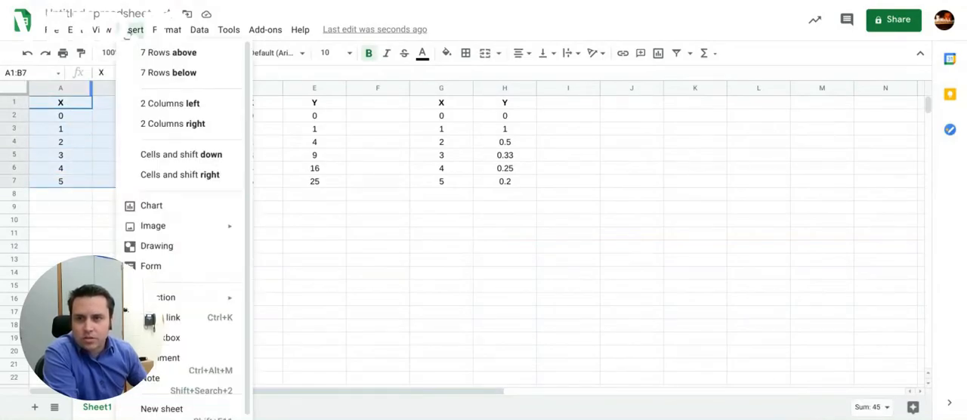
{"action": "left_click", "coordinate": [151, 206]}
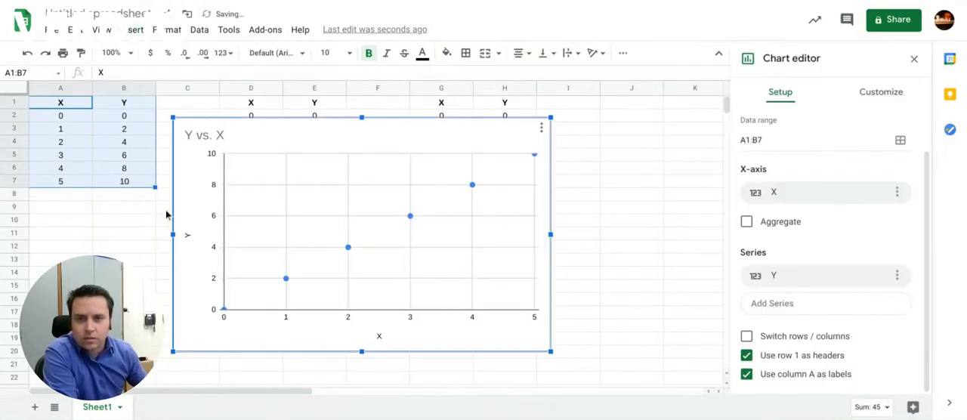
{"action": "scroll", "coordinate": [760, 184], "scroll_direction": "up", "scroll_amount": 1}
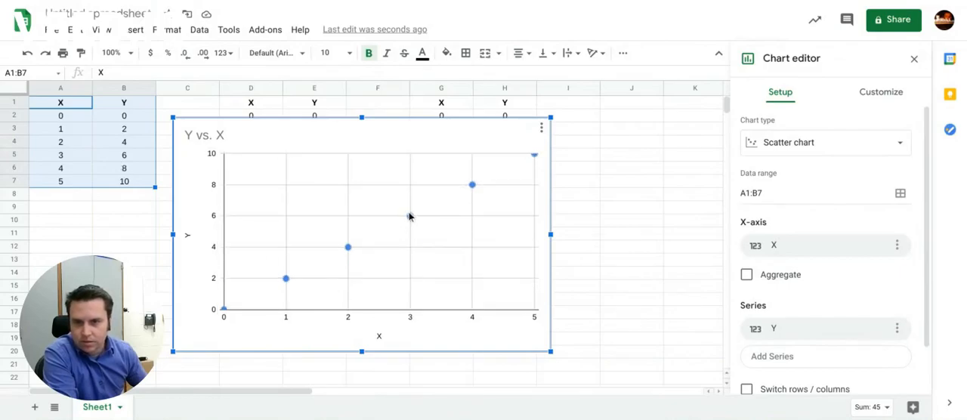
Step: Add a linear trendline to the Y series of the scatter chart
{"action": "left_click", "coordinate": [885, 95]}
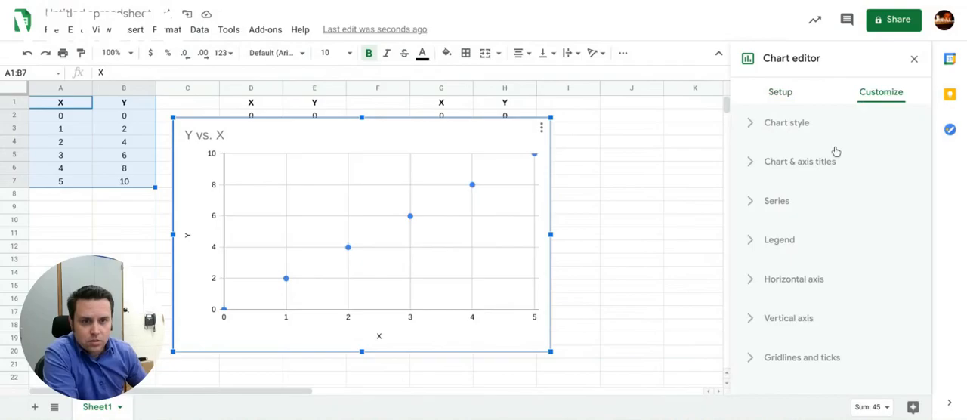
{"action": "left_click", "coordinate": [753, 208]}
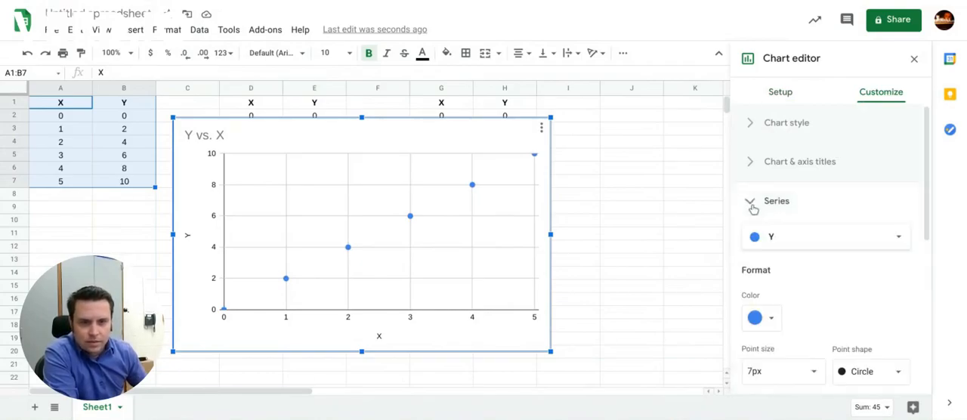
{"action": "scroll", "coordinate": [764, 252], "scroll_direction": "down", "scroll_amount": 3}
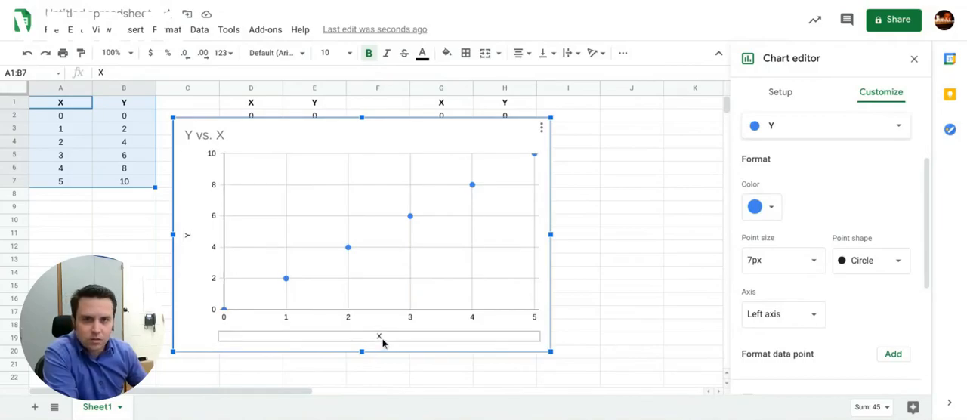
{"action": "scroll", "coordinate": [831, 298], "scroll_direction": "down", "scroll_amount": 1}
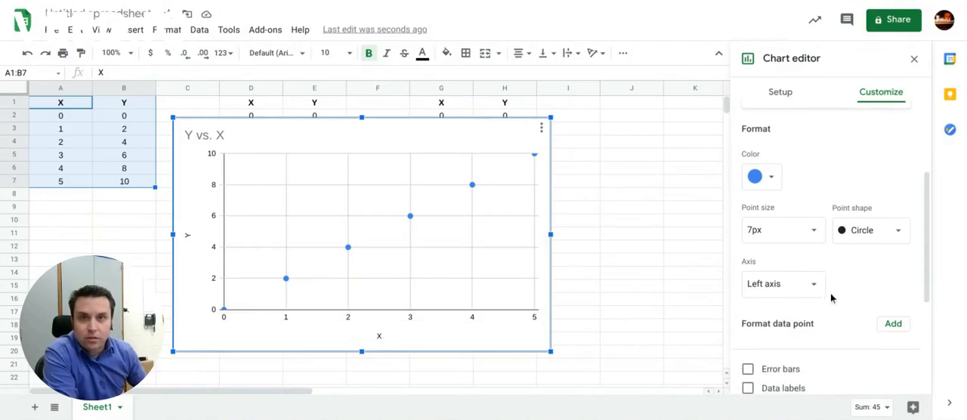
{"action": "scroll", "coordinate": [831, 297], "scroll_direction": "down", "scroll_amount": 1}
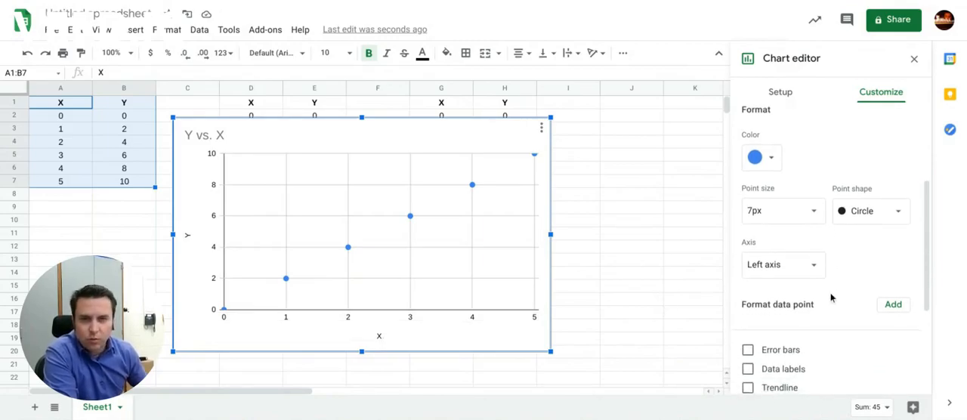
{"action": "scroll", "coordinate": [830, 296], "scroll_direction": "down", "scroll_amount": 2}
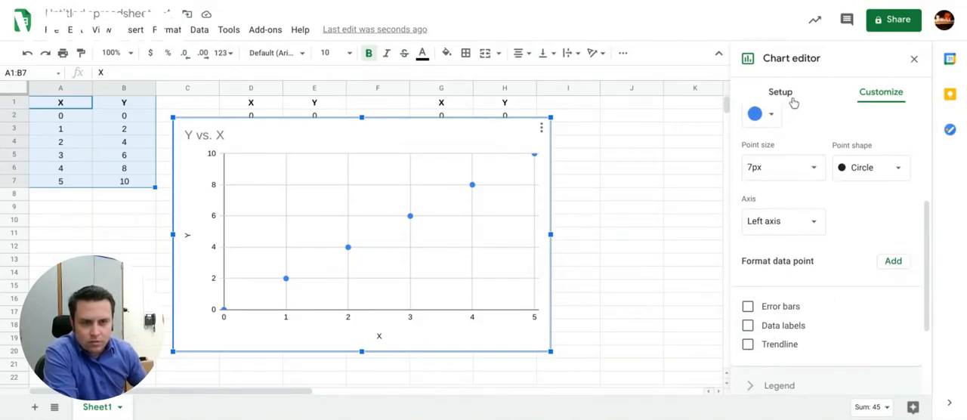
{"action": "scroll", "coordinate": [849, 168], "scroll_direction": "up", "scroll_amount": 5}
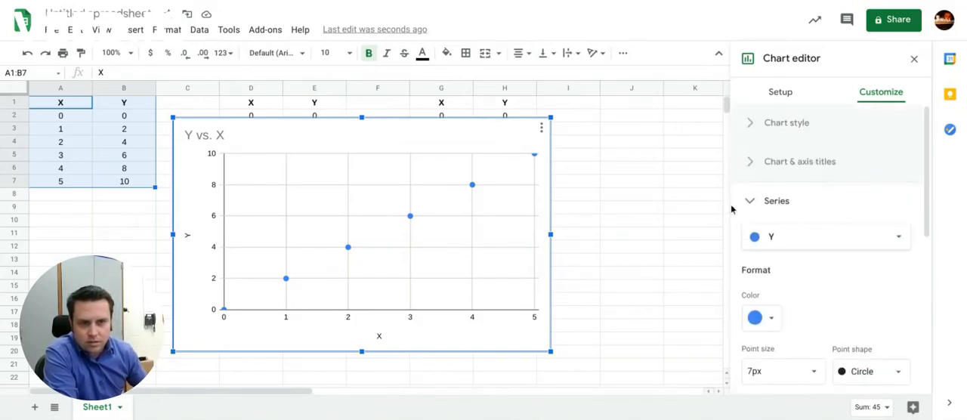
{"action": "scroll", "coordinate": [828, 269], "scroll_direction": "down", "scroll_amount": 5}
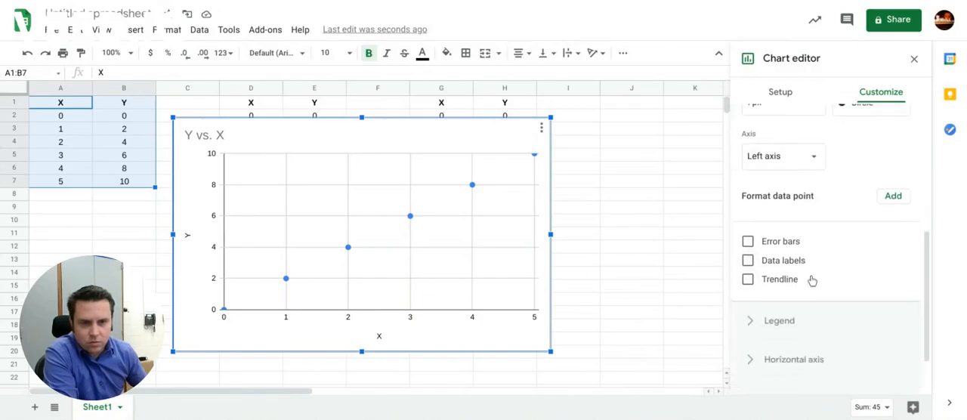
{"action": "left_click", "coordinate": [749, 280]}
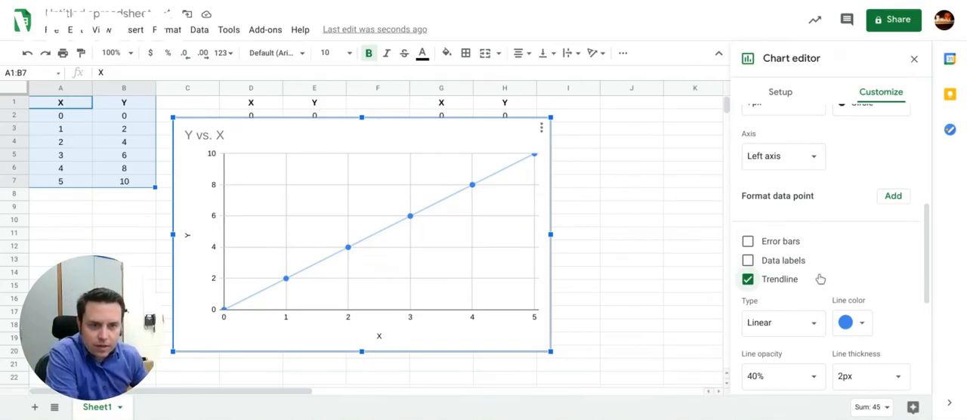
Step: Set the linear trendline's label to Use Equation
{"action": "scroll", "coordinate": [822, 287], "scroll_direction": "down", "scroll_amount": 1}
{"action": "scroll", "coordinate": [823, 287], "scroll_direction": "down", "scroll_amount": 3}
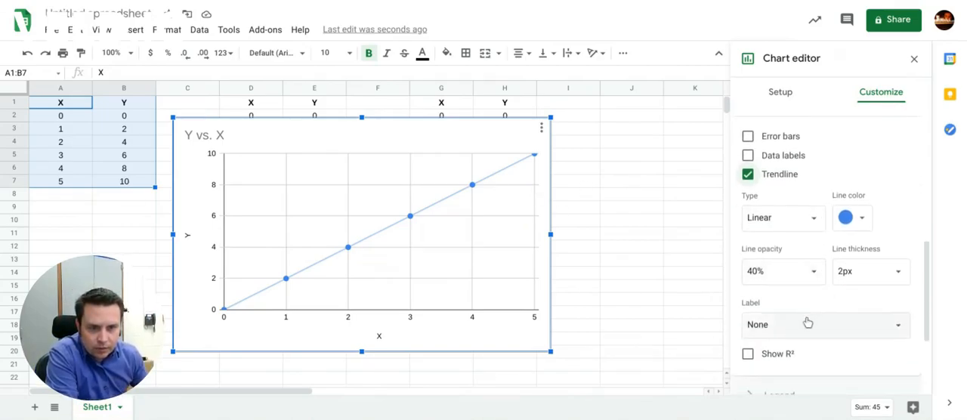
{"action": "left_click", "coordinate": [807, 325]}
{"action": "left_click", "coordinate": [794, 363]}
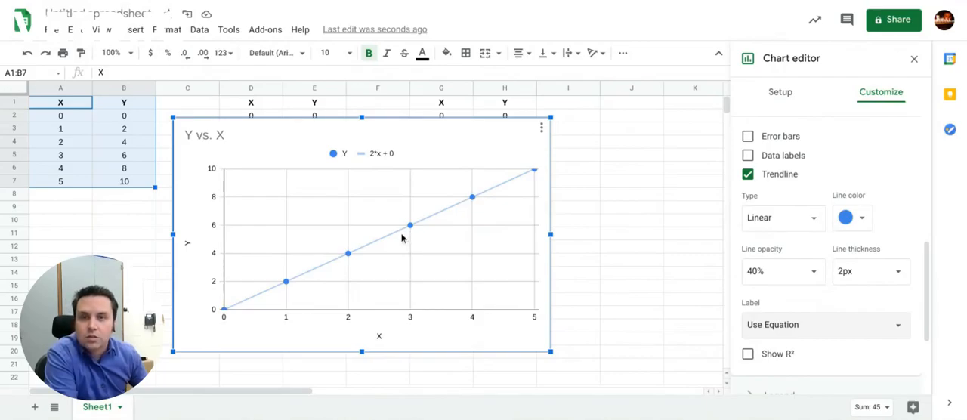
Step: Undo the trendline changes and the insertion of the chart for the first data table
{"action": "left_click", "coordinate": [27, 54]}
{"action": "left_click", "coordinate": [27, 55]}
{"action": "left_click", "coordinate": [26, 54]}
{"action": "left_click", "coordinate": [26, 55]}
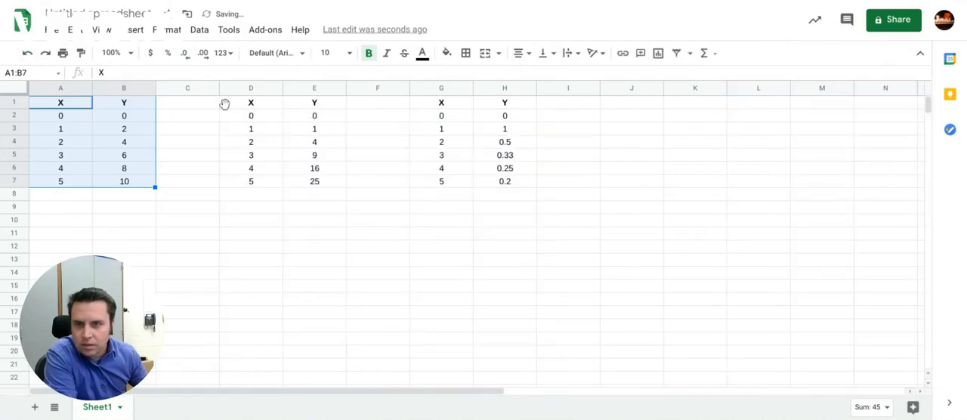
Step: Insert a chart from the second data table, range D1:E7, and make it a scatter chart
{"action": "left_click_drag", "start_coordinate": [261, 105], "coordinate": [306, 190]}
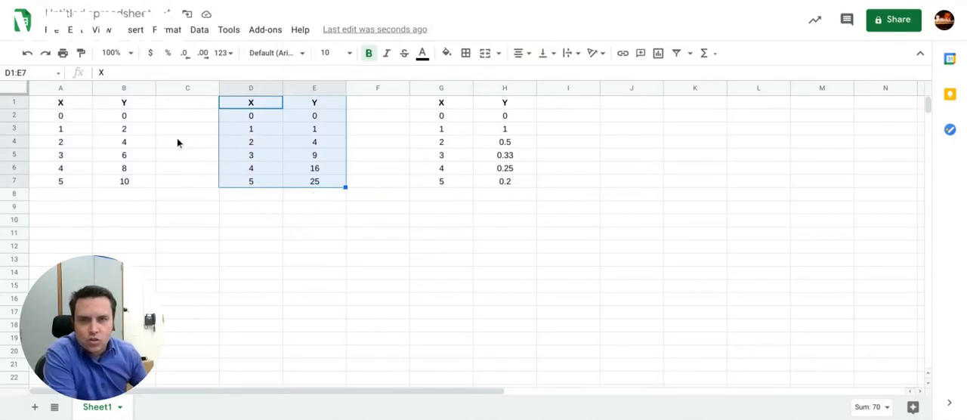
{"action": "left_click", "coordinate": [125, 34]}
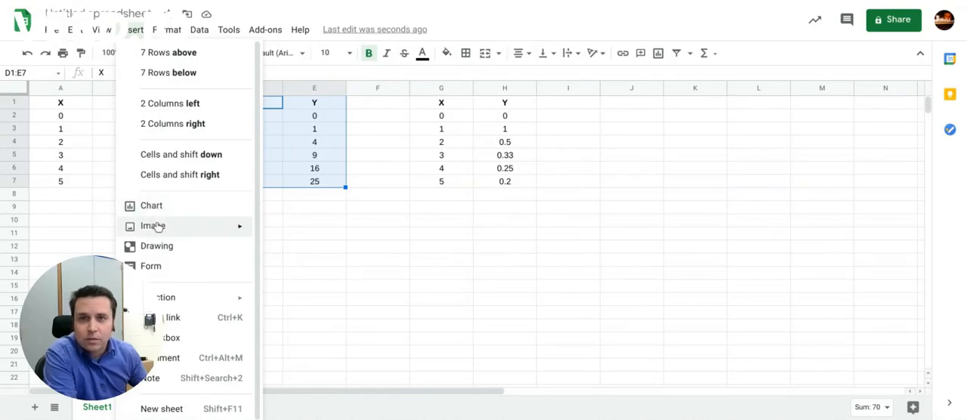
{"action": "mouse_move", "coordinate": [161, 230]}
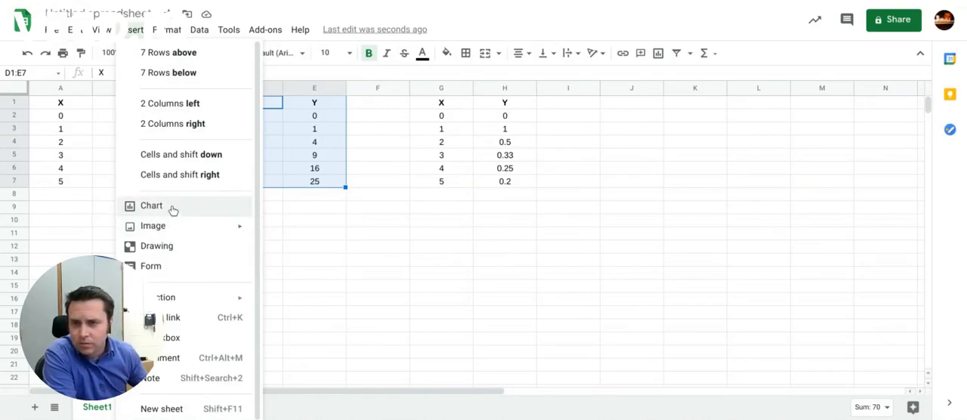
{"action": "left_click", "coordinate": [172, 210]}
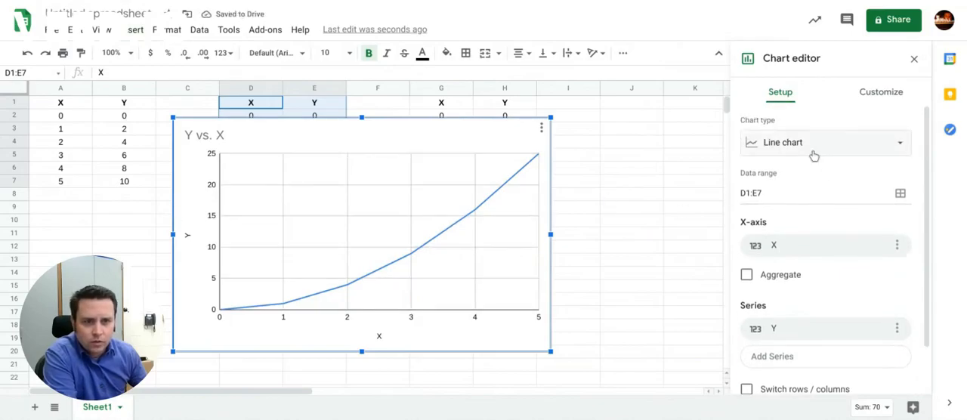
{"action": "left_click", "coordinate": [803, 144]}
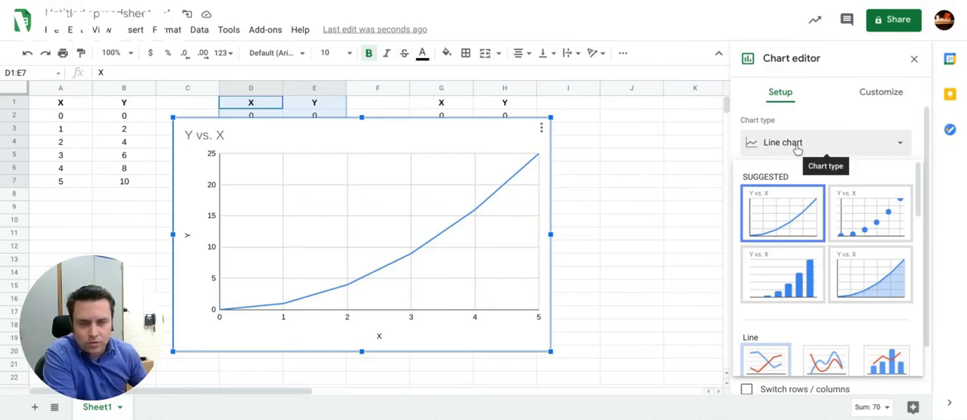
{"action": "left_click", "coordinate": [855, 211]}
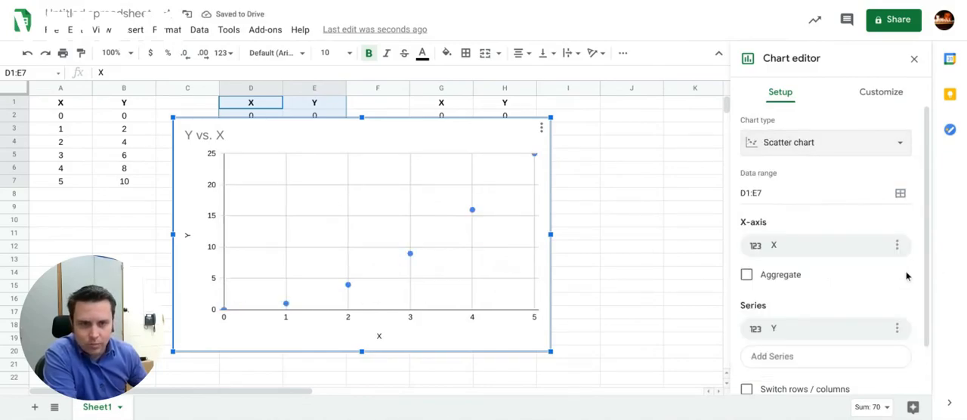
Step: Add a trendline to the Y series of the chart built from D1:E7
{"action": "left_click", "coordinate": [880, 95]}
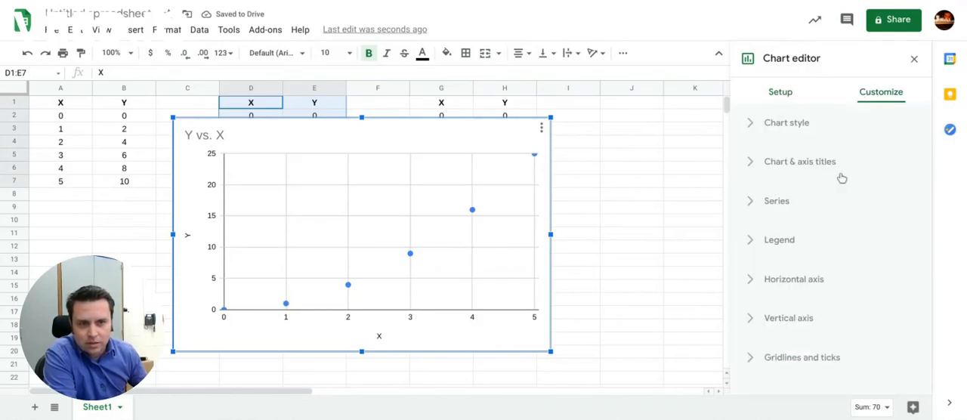
{"action": "left_click", "coordinate": [753, 202]}
{"action": "scroll", "coordinate": [812, 259], "scroll_direction": "down", "scroll_amount": 3}
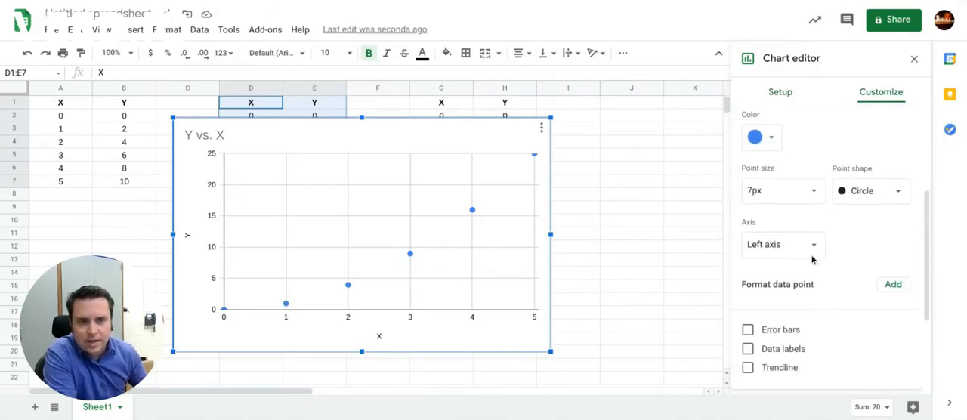
{"action": "scroll", "coordinate": [812, 259], "scroll_direction": "down", "scroll_amount": 1}
{"action": "scroll", "coordinate": [808, 246], "scroll_direction": "up", "scroll_amount": 2}
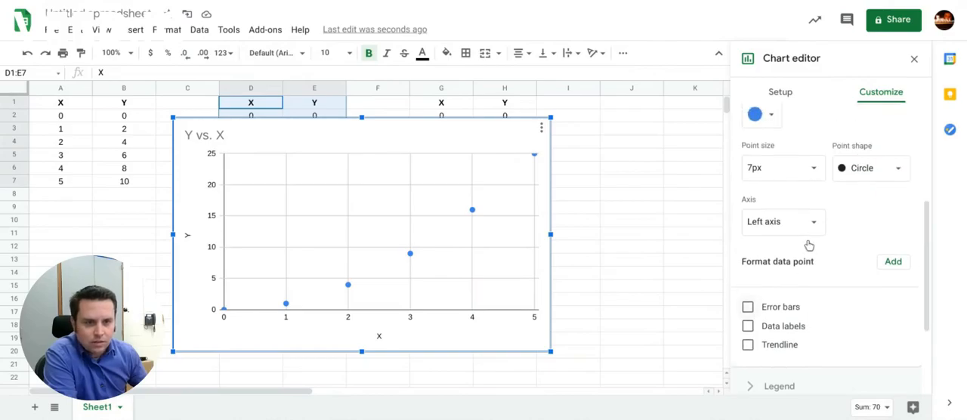
{"action": "scroll", "coordinate": [808, 244], "scroll_direction": "down", "scroll_amount": 2}
{"action": "left_click", "coordinate": [748, 286]}
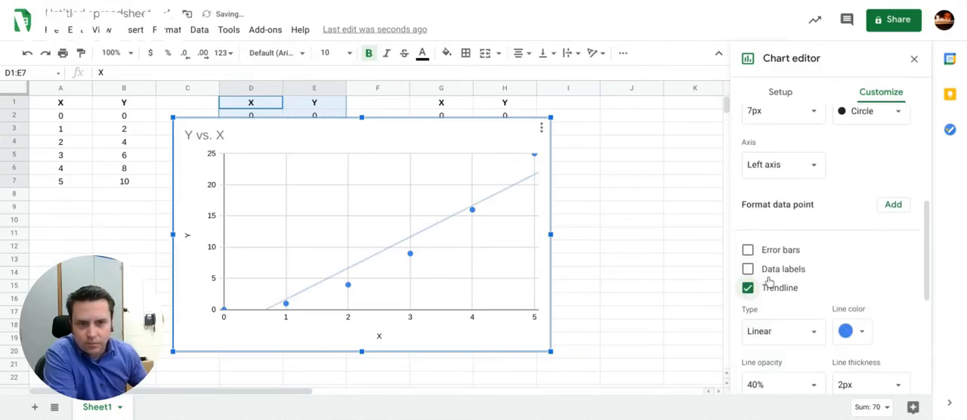
Step: Change the trendline type to Power Series
{"action": "scroll", "coordinate": [775, 286], "scroll_direction": "down", "scroll_amount": 3}
{"action": "scroll", "coordinate": [775, 286], "scroll_direction": "down", "scroll_amount": 1}
{"action": "left_click", "coordinate": [799, 220]}
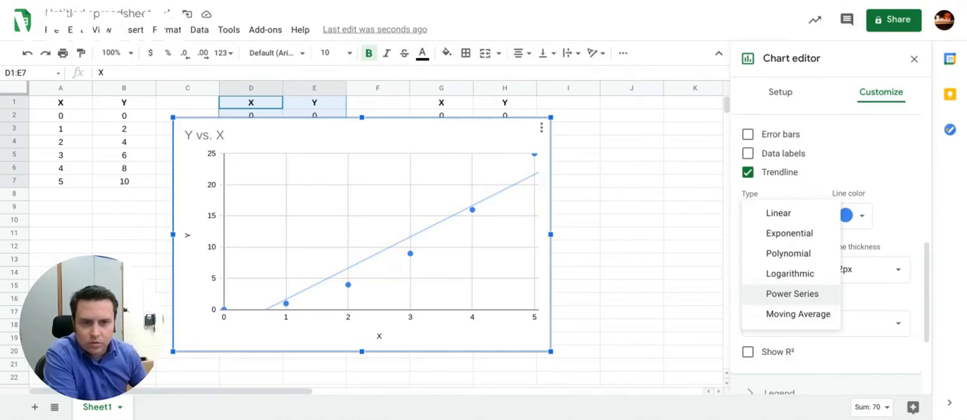
{"action": "left_click", "coordinate": [790, 296]}
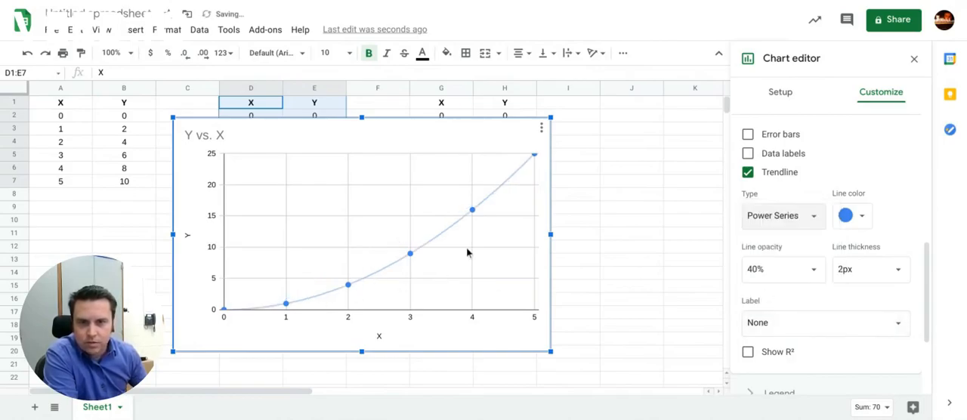
Step: Label the power series trendline with its equation and move the chart below the data tables
{"action": "scroll", "coordinate": [756, 297], "scroll_direction": "down", "scroll_amount": 1}
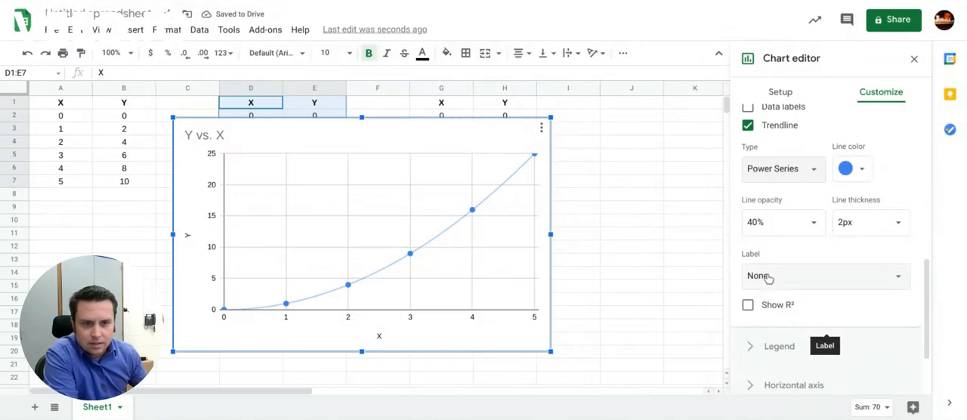
{"action": "left_click", "coordinate": [761, 277]}
{"action": "left_click", "coordinate": [768, 316]}
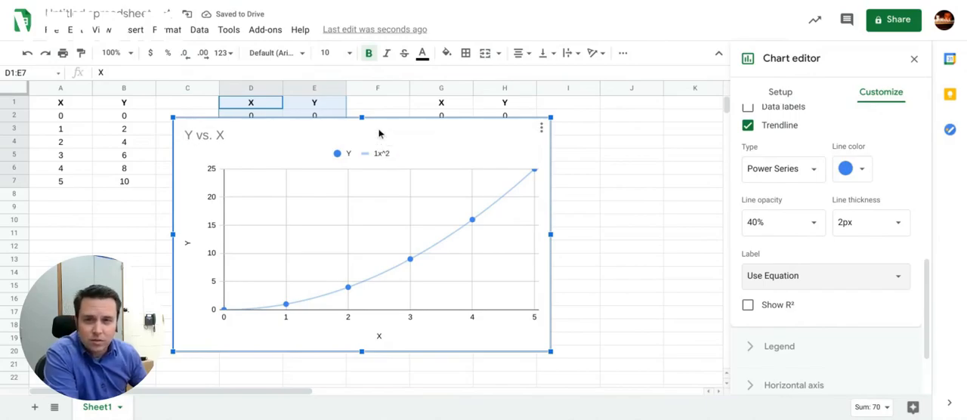
{"action": "left_click_drag", "start_coordinate": [379, 133], "coordinate": [326, 201]}
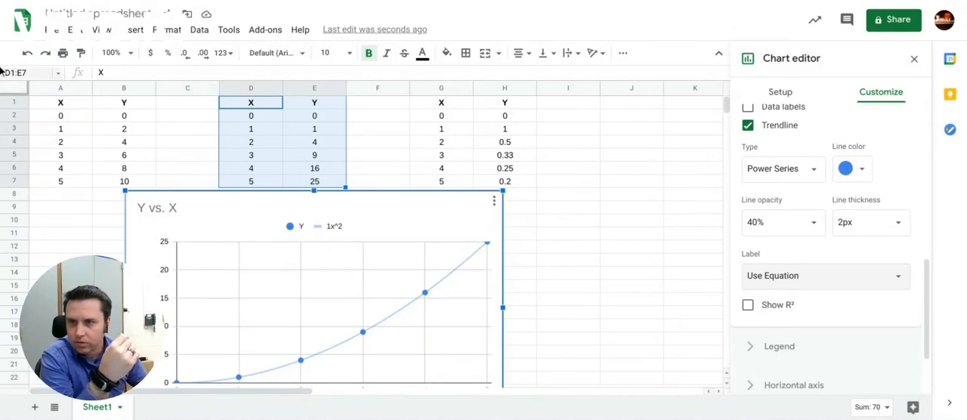
Step: Undo all edits to the second table's chart, including its insertion
{"action": "left_click", "coordinate": [27, 54]}
{"action": "left_click", "coordinate": [26, 55]}
{"action": "left_click", "coordinate": [26, 54]}
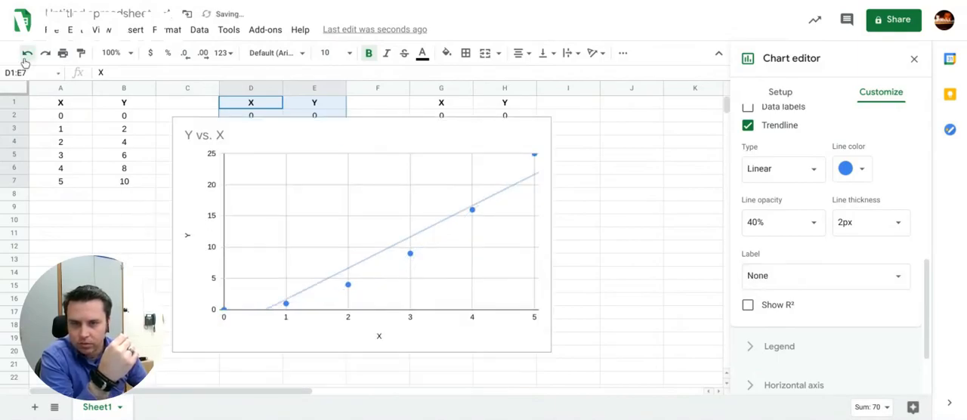
{"action": "left_click", "coordinate": [27, 54]}
{"action": "left_click", "coordinate": [26, 55]}
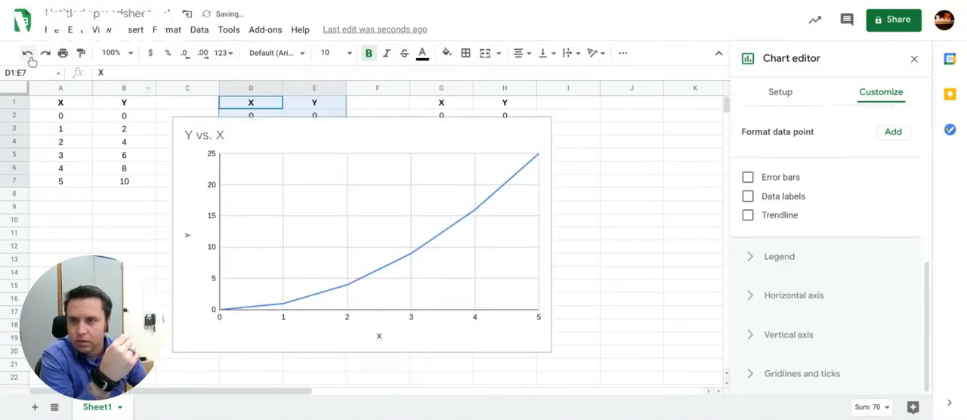
{"action": "left_click", "coordinate": [26, 55]}
Step: Insert a chart from the third data table, G1:H7, and make it a scatter chart
{"action": "left_click_drag", "start_coordinate": [450, 106], "coordinate": [495, 188]}
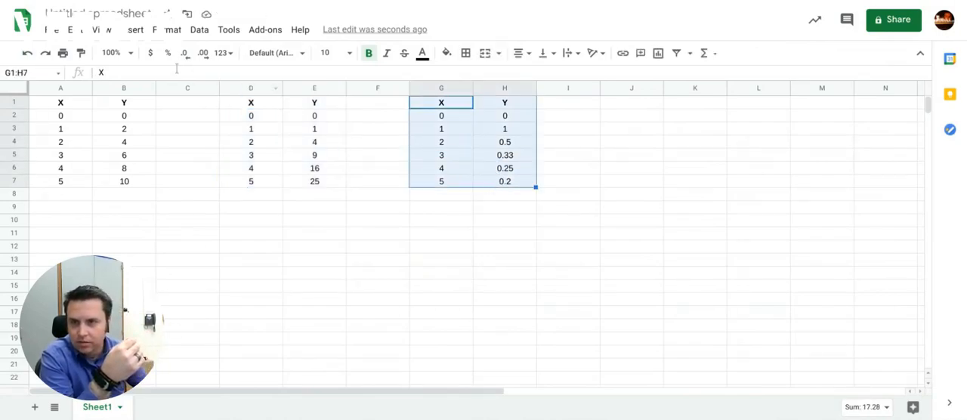
{"action": "left_click", "coordinate": [136, 31]}
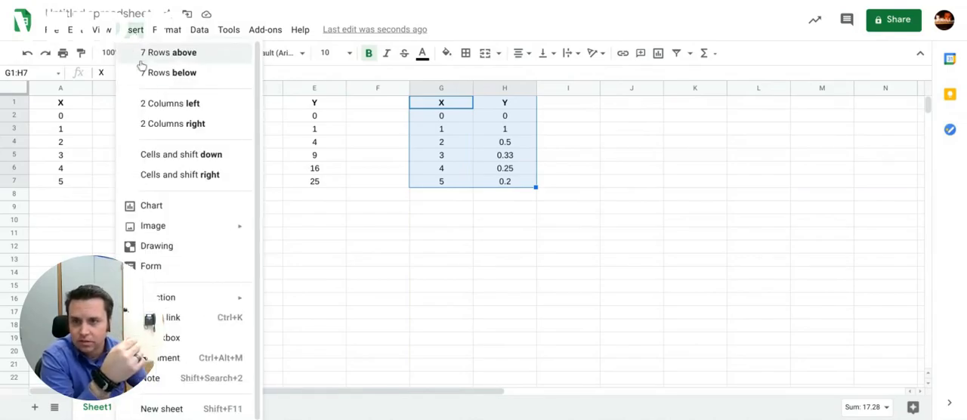
{"action": "left_click", "coordinate": [183, 207]}
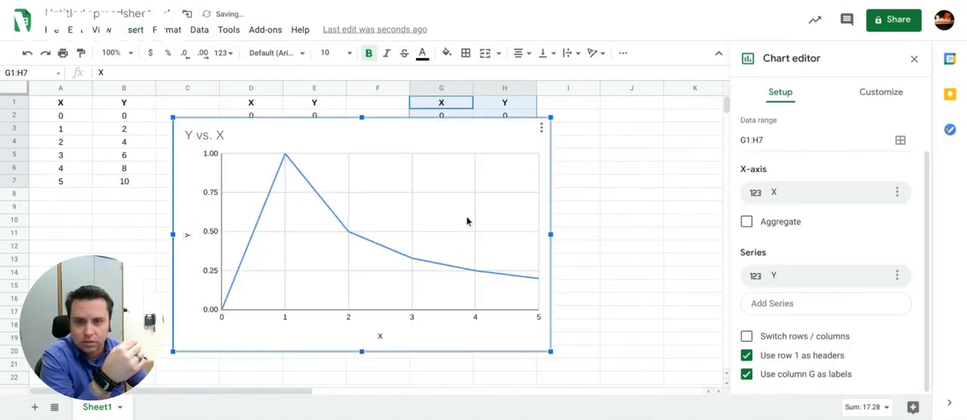
{"action": "scroll", "coordinate": [815, 182], "scroll_direction": "up", "scroll_amount": 1}
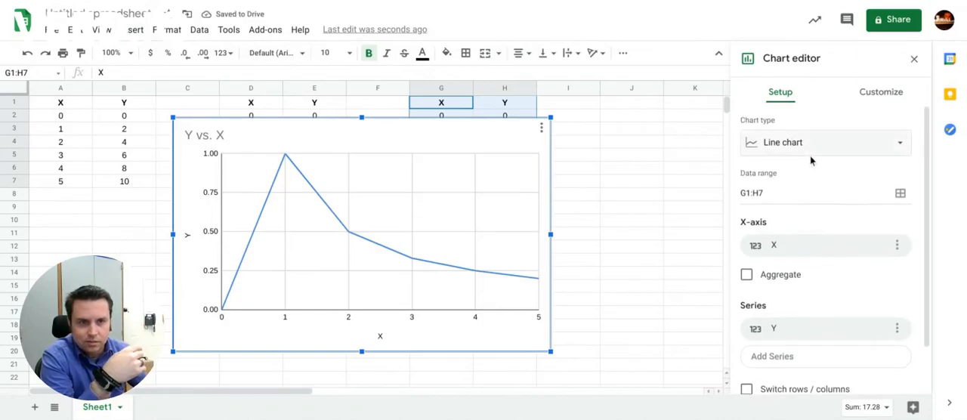
{"action": "left_click", "coordinate": [807, 143]}
{"action": "left_click", "coordinate": [849, 219]}
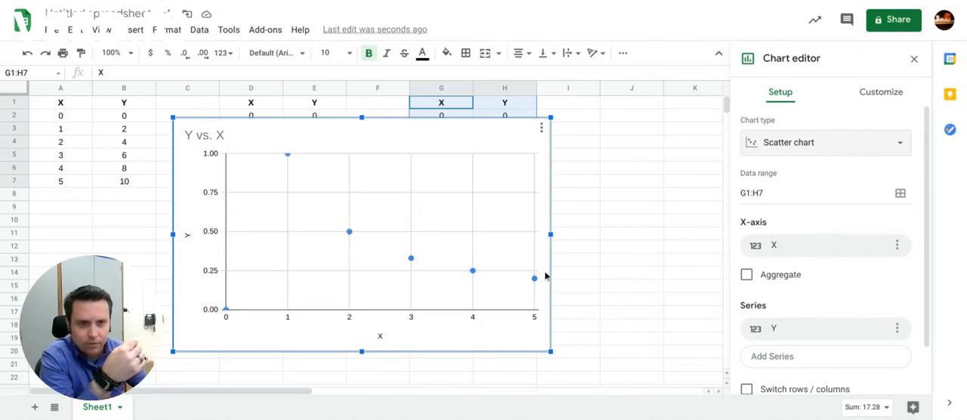
Step: Add a trendline to the Y series of the scatter chart built from G1:H7
{"action": "scroll", "coordinate": [866, 298], "scroll_direction": "down", "scroll_amount": 2}
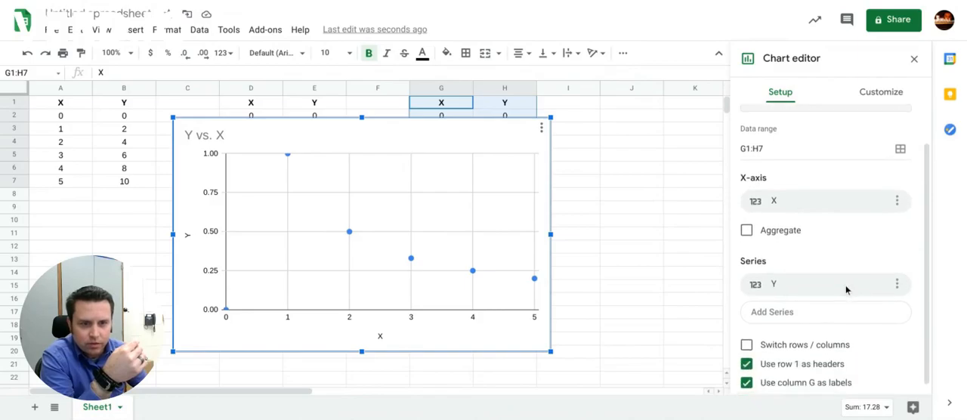
{"action": "left_click", "coordinate": [884, 97]}
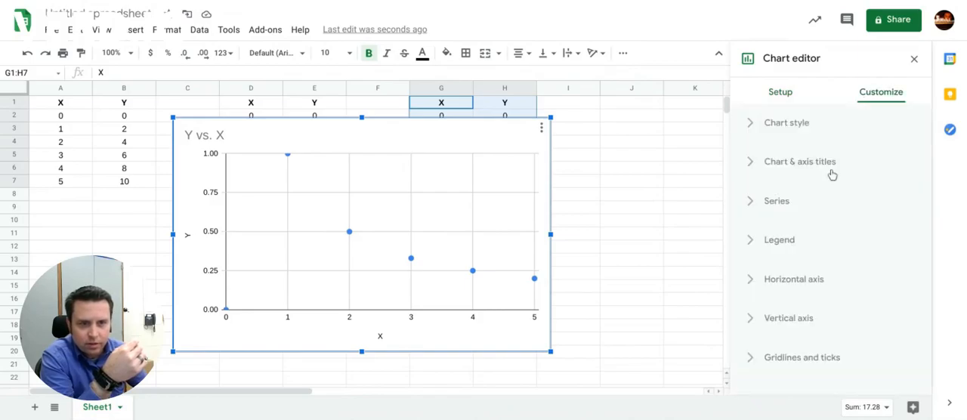
{"action": "left_click", "coordinate": [756, 203]}
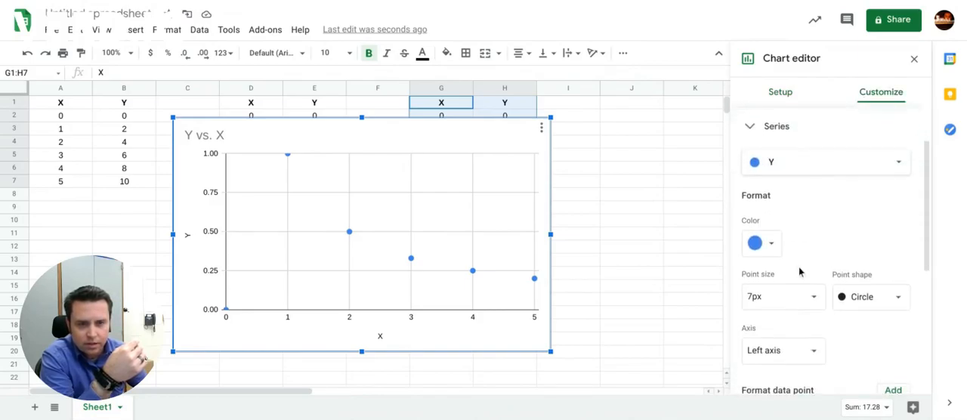
{"action": "scroll", "coordinate": [798, 276], "scroll_direction": "down", "scroll_amount": 2}
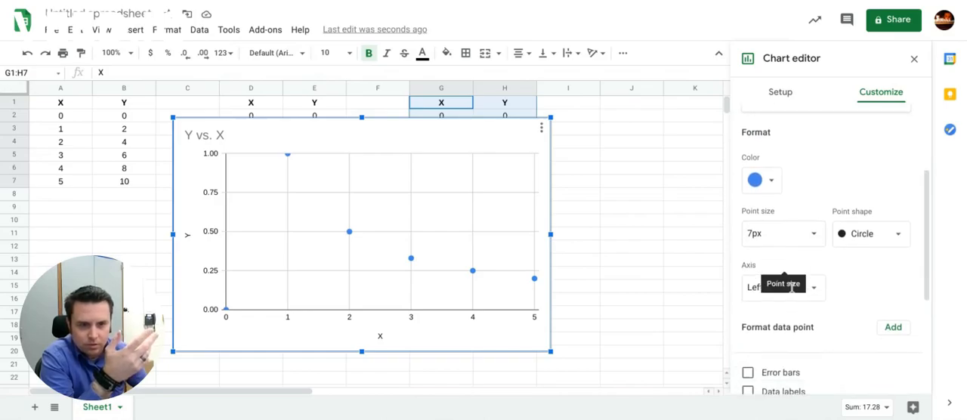
{"action": "scroll", "coordinate": [771, 328], "scroll_direction": "down", "scroll_amount": 2}
{"action": "left_click", "coordinate": [749, 327]}
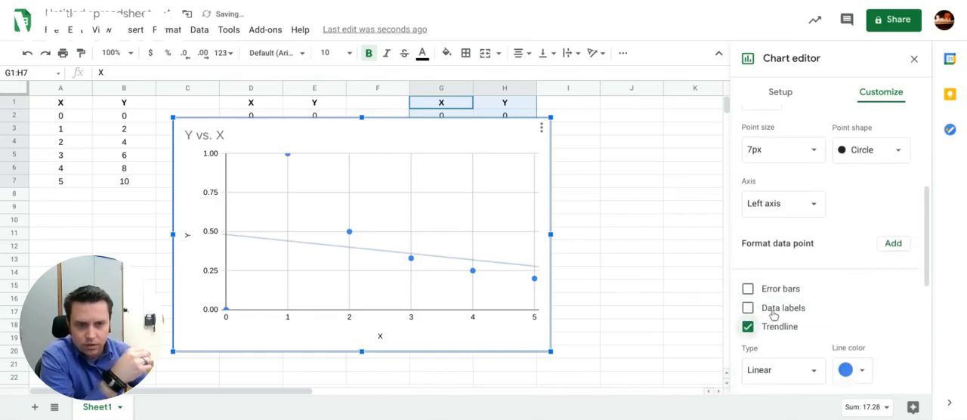
Step: Set the third table's trendline type to Power Series
{"action": "scroll", "coordinate": [771, 318], "scroll_direction": "down", "scroll_amount": 2}
{"action": "left_click", "coordinate": [779, 293]}
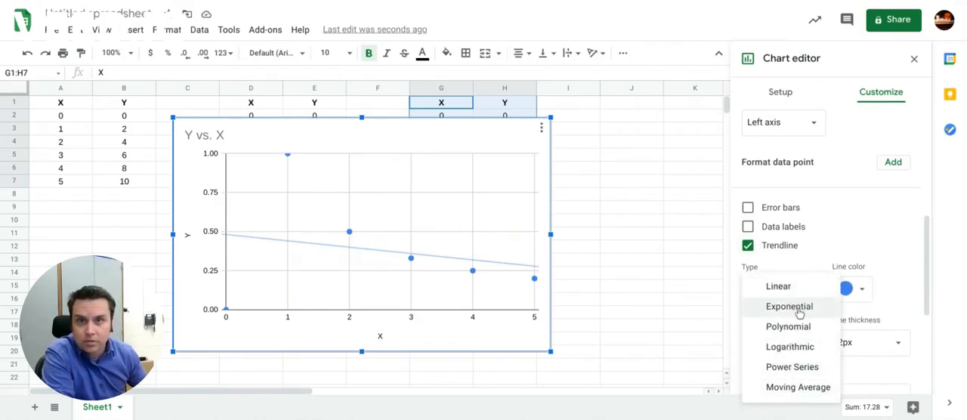
{"action": "left_click", "coordinate": [797, 368]}
Step: Label the trendline of the G1:H7 chart with its equation and close the chart's settings
{"action": "scroll", "coordinate": [787, 355], "scroll_direction": "down", "scroll_amount": 1}
{"action": "scroll", "coordinate": [778, 341], "scroll_direction": "down", "scroll_amount": 1}
{"action": "left_click", "coordinate": [780, 310]}
{"action": "left_click", "coordinate": [782, 324]}
{"action": "left_click", "coordinate": [780, 307]}
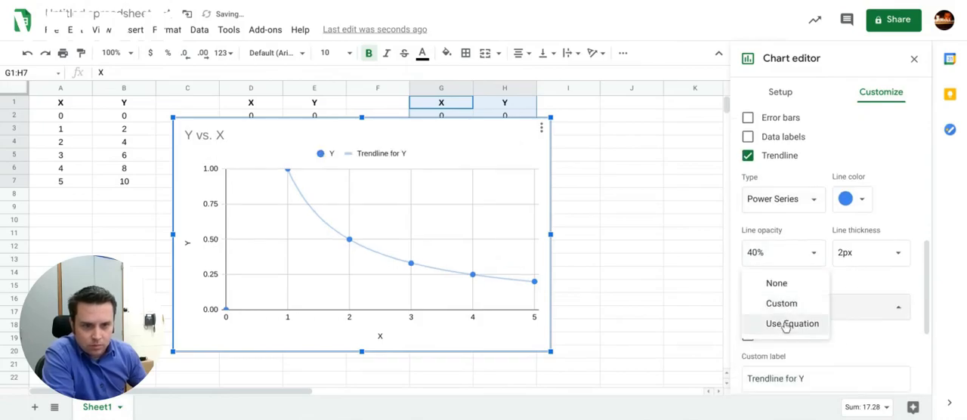
{"action": "left_click", "coordinate": [783, 323]}
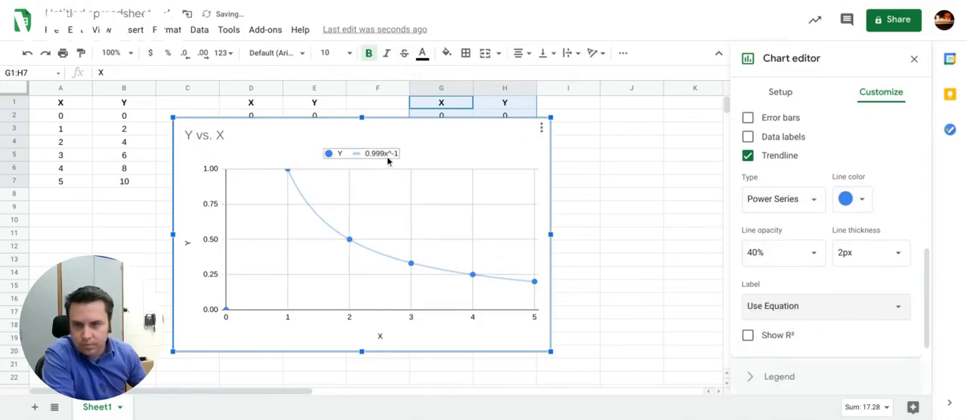
{"action": "left_click", "coordinate": [603, 221]}
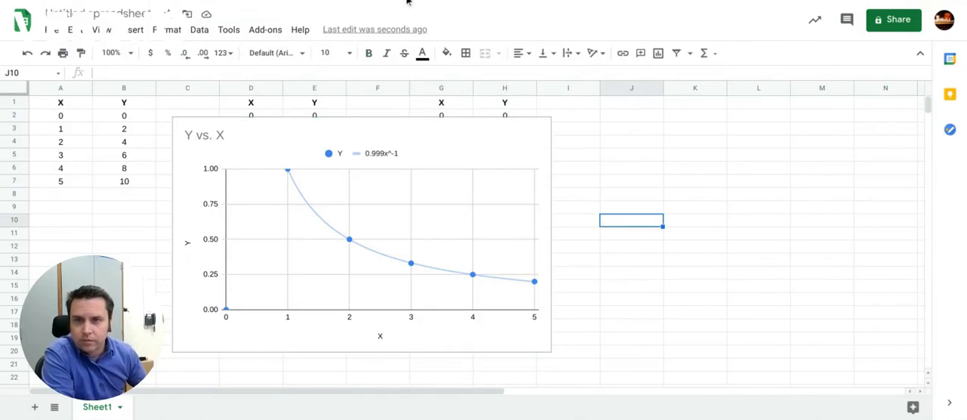